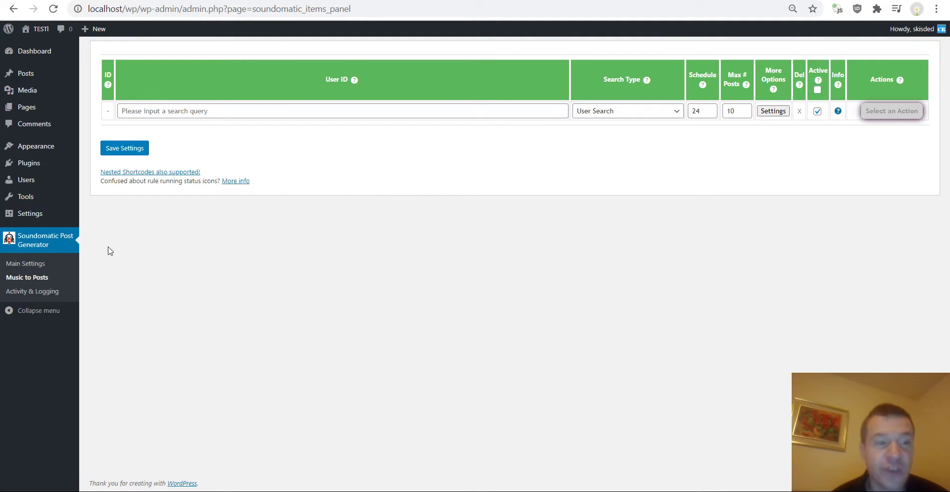
Step: Switch to the SoundCloud website and open Cardi B's artist profile from the trending tracks
left_click(65, 264)
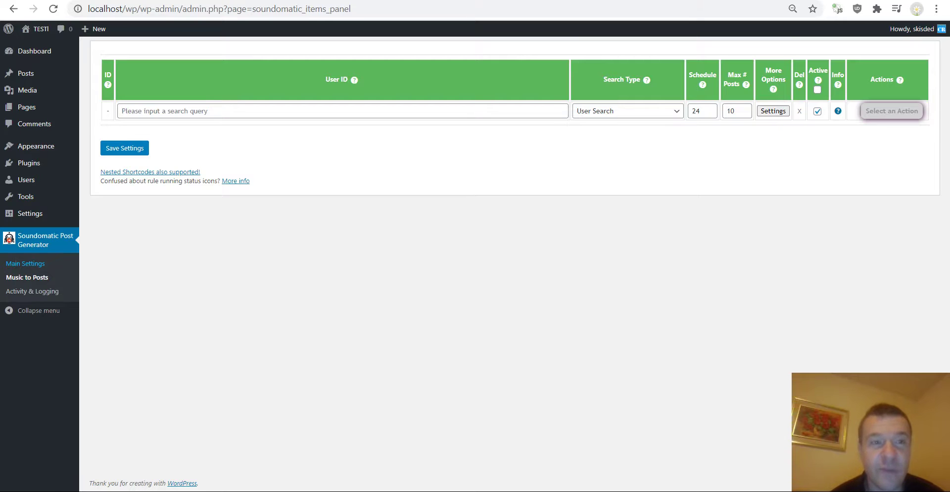
key("ctrl+Tab")
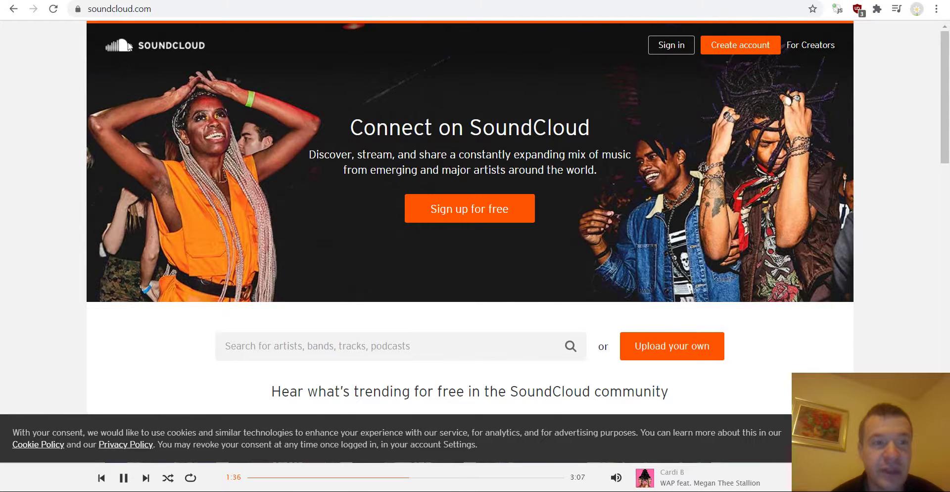
scroll(119, 99, "down", 7)
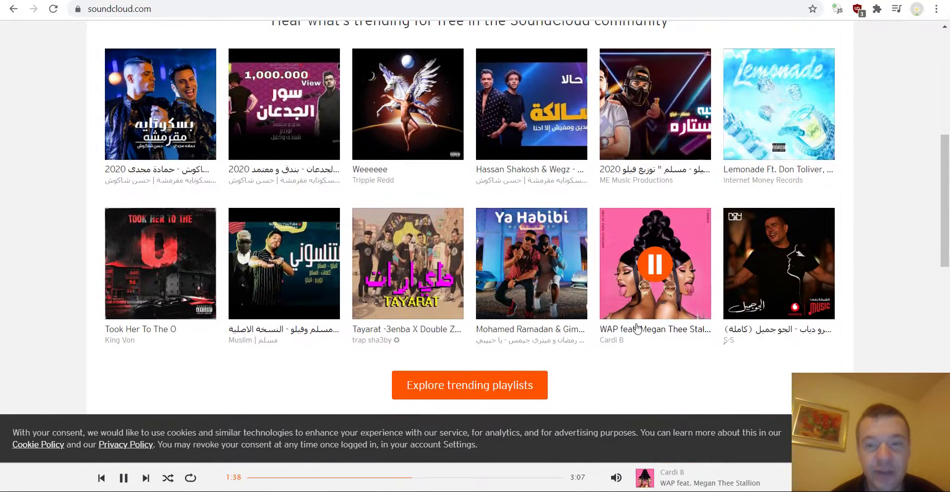
left_click(614, 341)
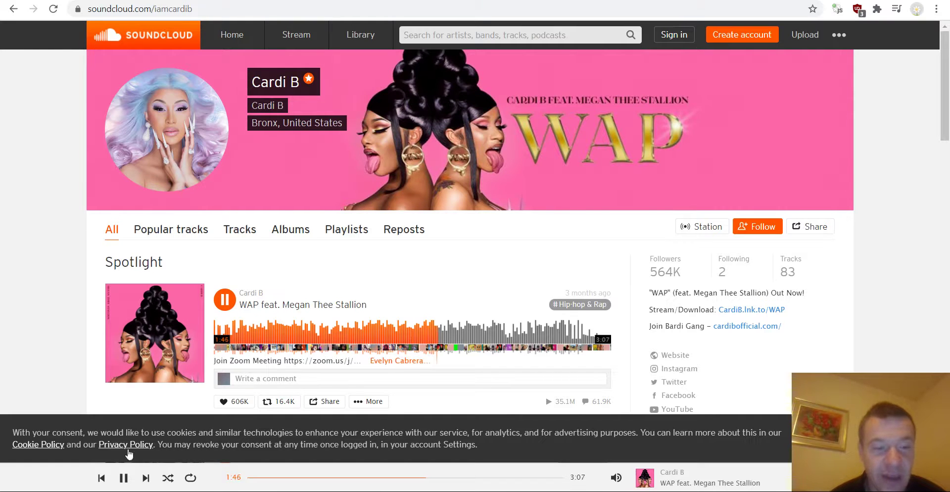
Step: Find "users" in the artist profile's page source and copy the numeric user ID that follows it
right_click(15, 179)
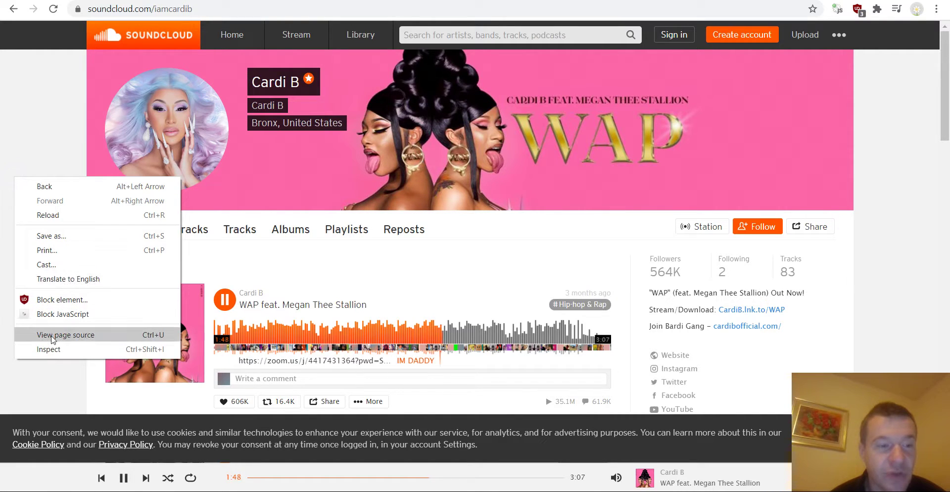
left_click(49, 333)
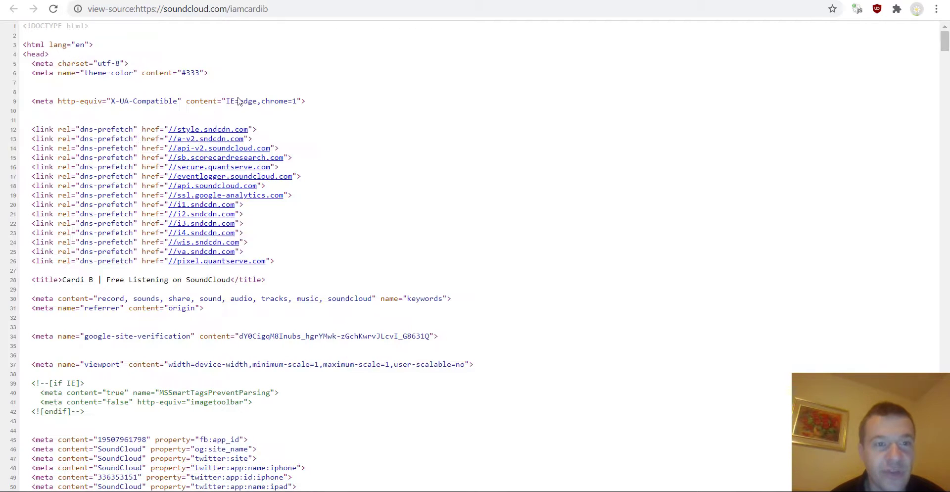
key("ctrl+f")
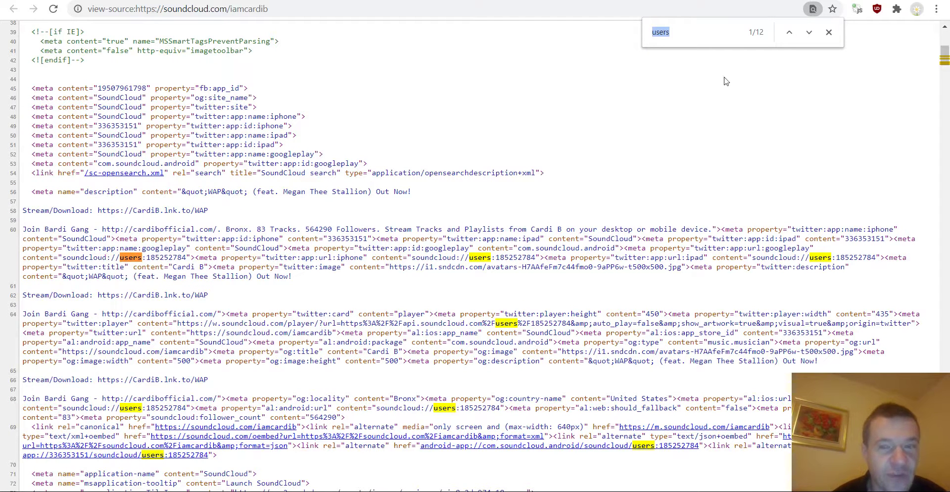
left_click_drag(63, 261, 147, 259)
double_click(154, 258)
key("ctrl+c")
key("ctrl+f")
key("Return")
Step: Back in WordPress, save a new User Search rule with the copied SoundCloud user ID and a maximum of 3 posts
key("ctrl+Tab")
left_click(203, 109)
key("ctrl+v")
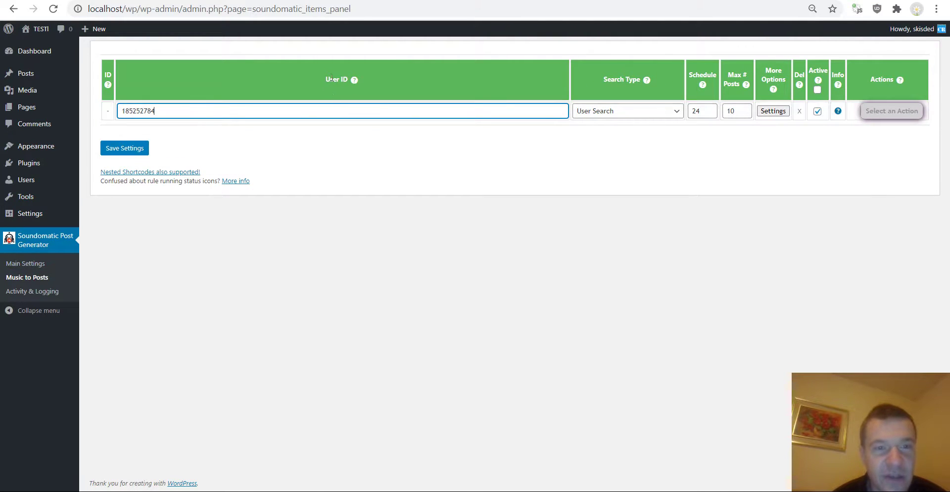
double_click(737, 110)
type("3")
left_click(134, 155)
Step: Run the new User Search rule immediately to import the artist's tracks as posts
left_click(872, 112)
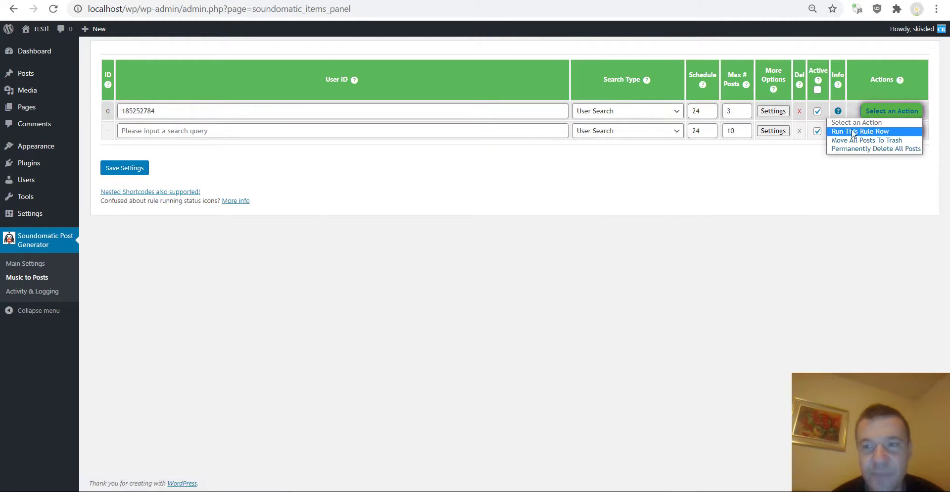
left_click(444, 177)
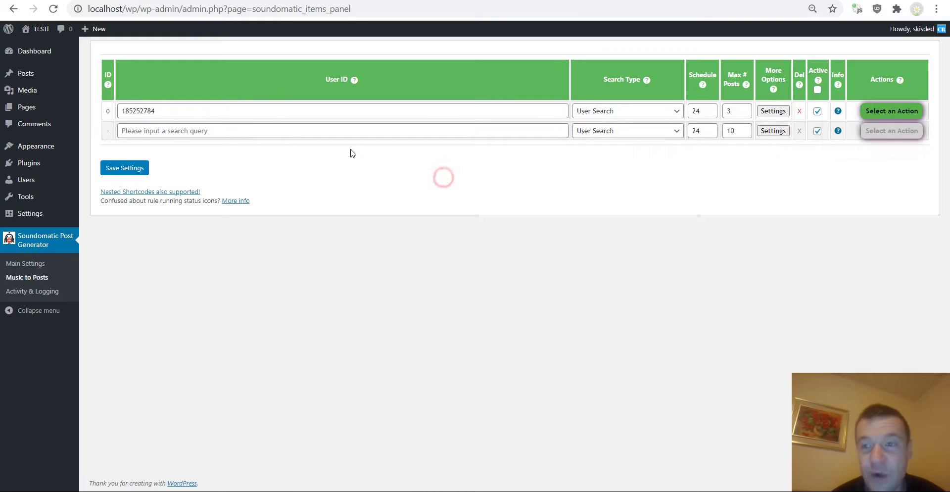
left_click(30, 49)
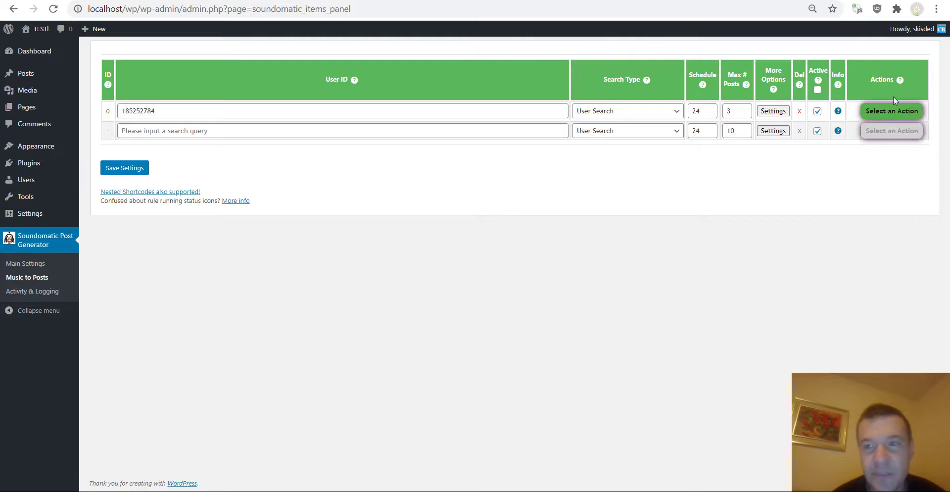
left_click(892, 111)
left_click(872, 129)
key("Return")
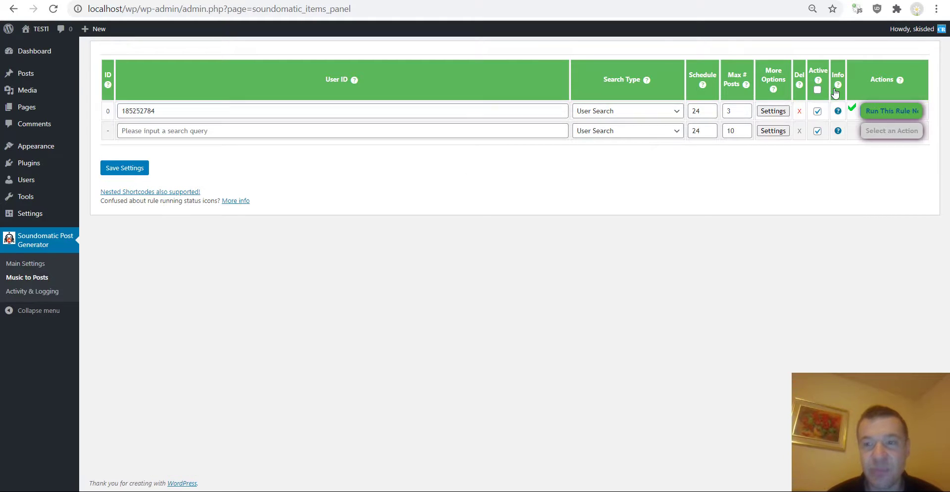
Step: Open the site's homepage to check the newly imported post, and return to the rule list
left_click(86, 46)
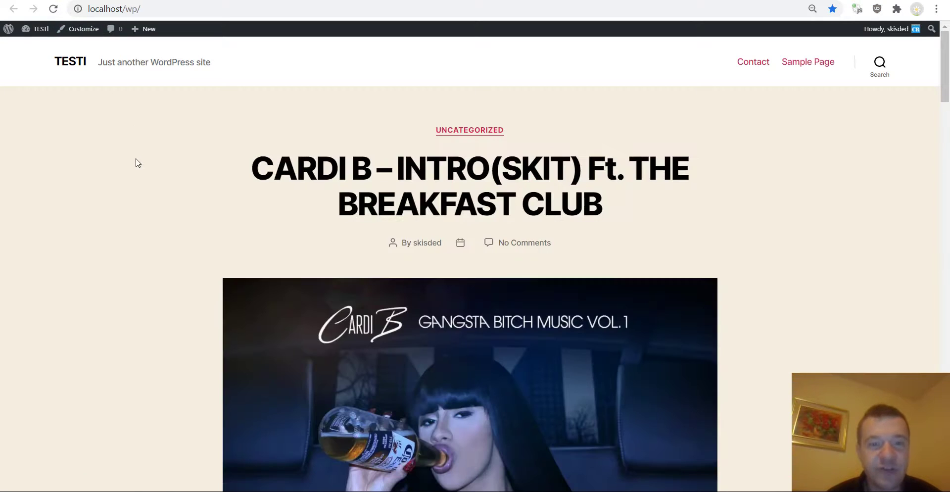
scroll(138, 164, "down", 3)
scroll(138, 163, "up", 3)
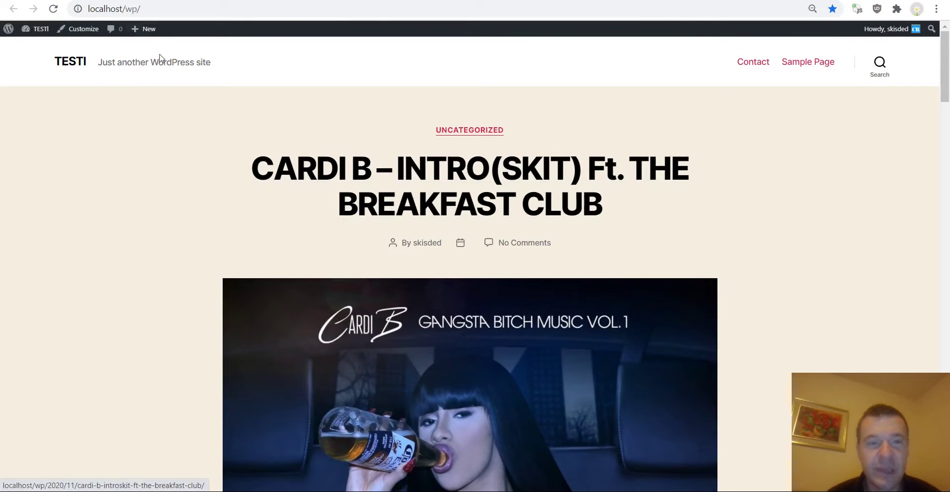
left_click(13, 9)
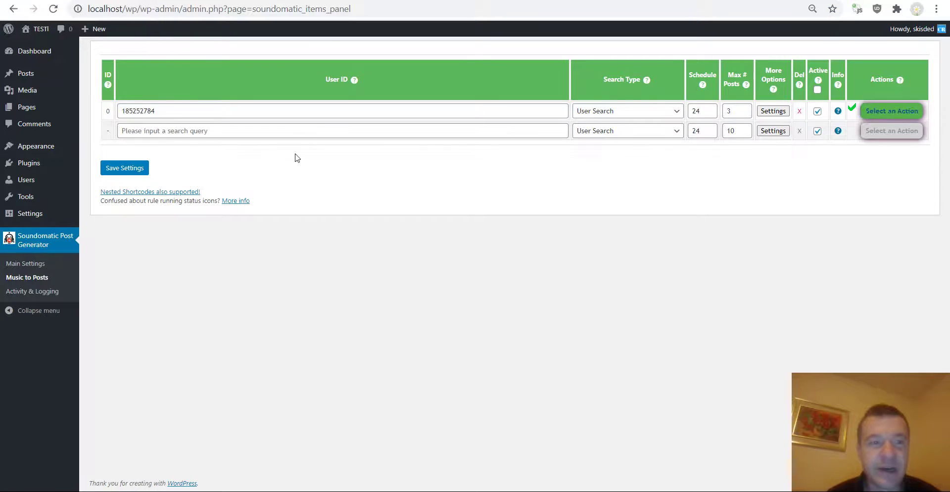
Step: Inspect the imported "CARDI B – WASHPOPPIN" post in the editor and on its published page, and return to the posts list
mouse_move(28, 79)
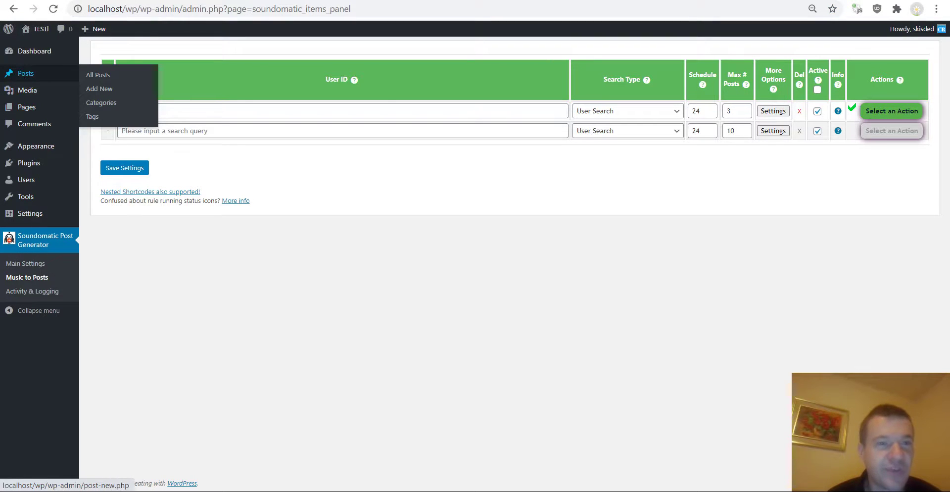
left_click(98, 75)
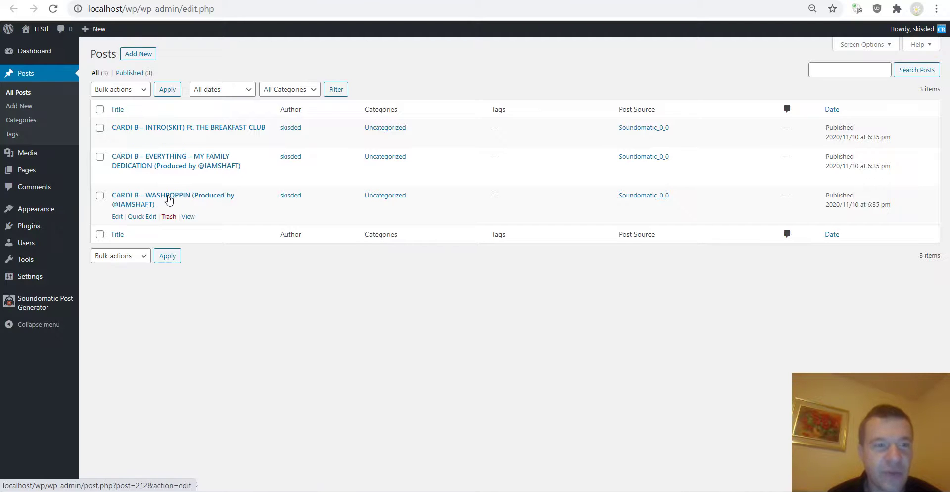
left_click(168, 199)
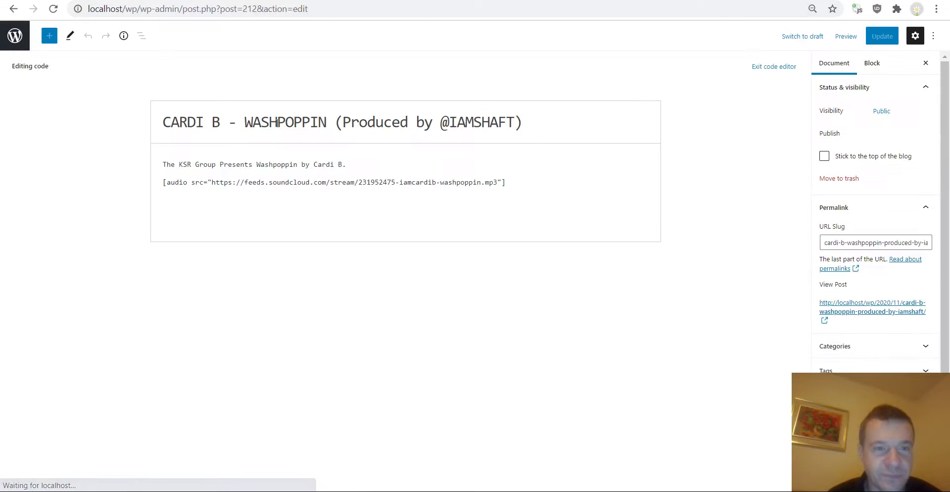
left_click(277, 124)
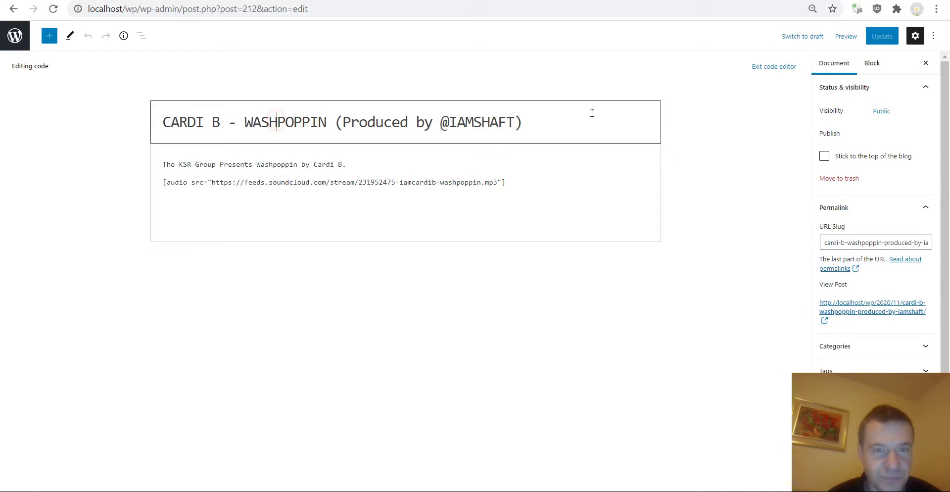
left_click(833, 312)
scroll(369, 119, "down", 3)
scroll(369, 119, "up", 3)
key("alt+Left")
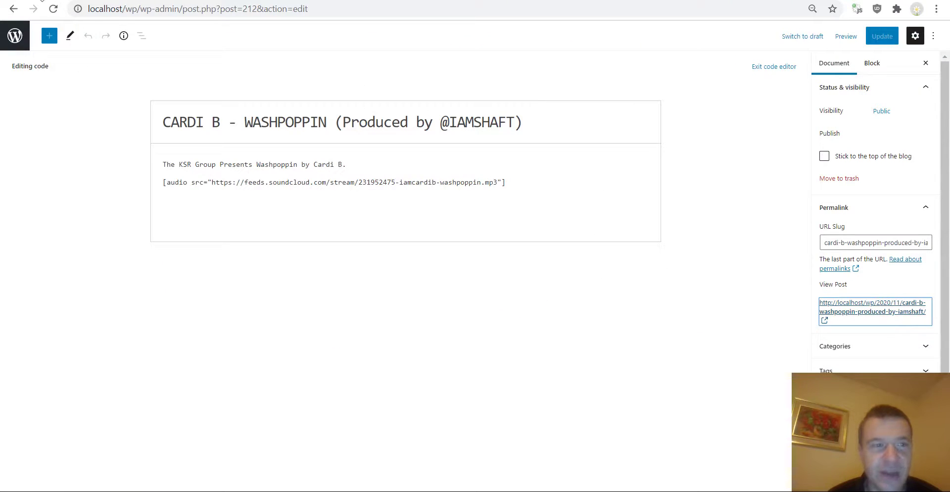
left_click(14, 9)
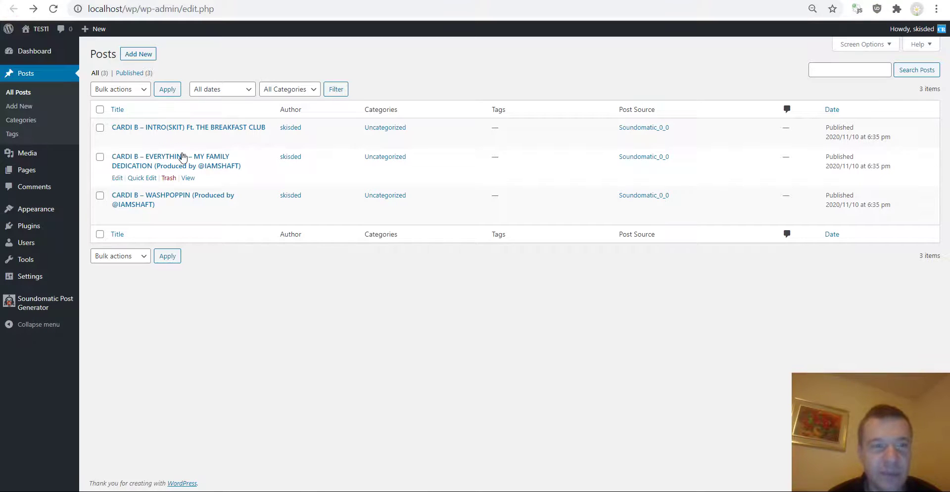
Step: Open the "CARDI B – EVERYTHING – MY FAMILY DEDICATION" post and examine its published page, audio shortcode and featured image
left_click(183, 157)
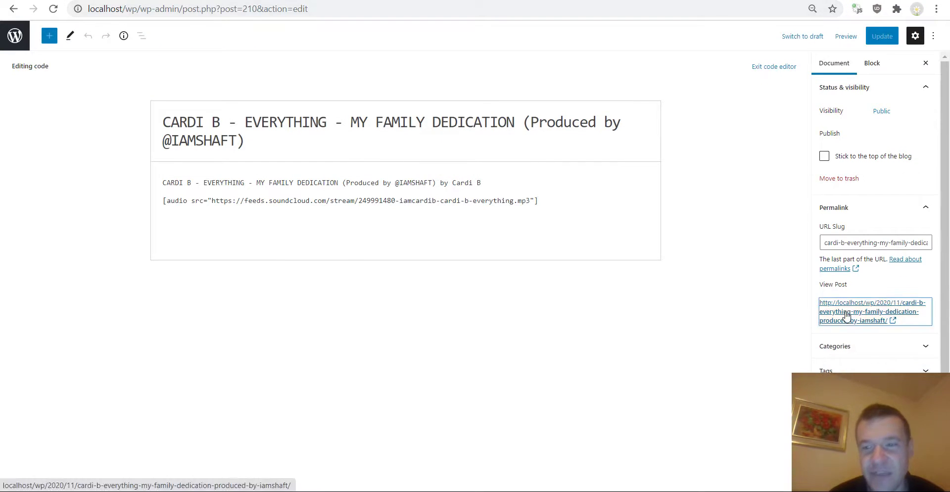
left_click(847, 316)
scroll(500, 64, "down", 2)
scroll(495, 67, "down", 1)
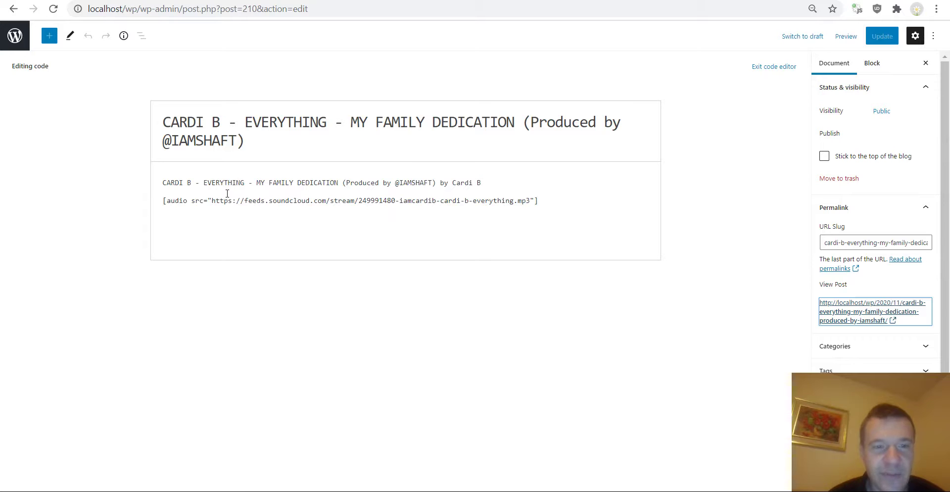
scroll(838, 244, "down", 3)
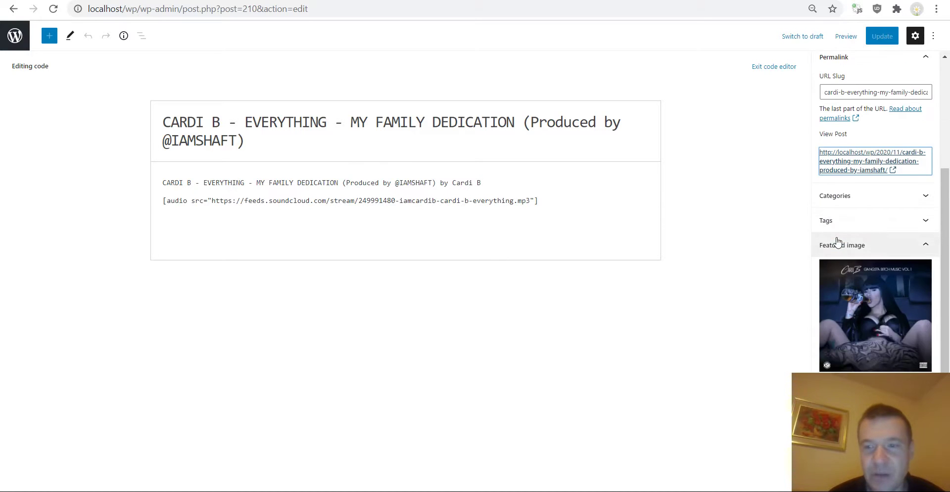
scroll(838, 244, "up", 2)
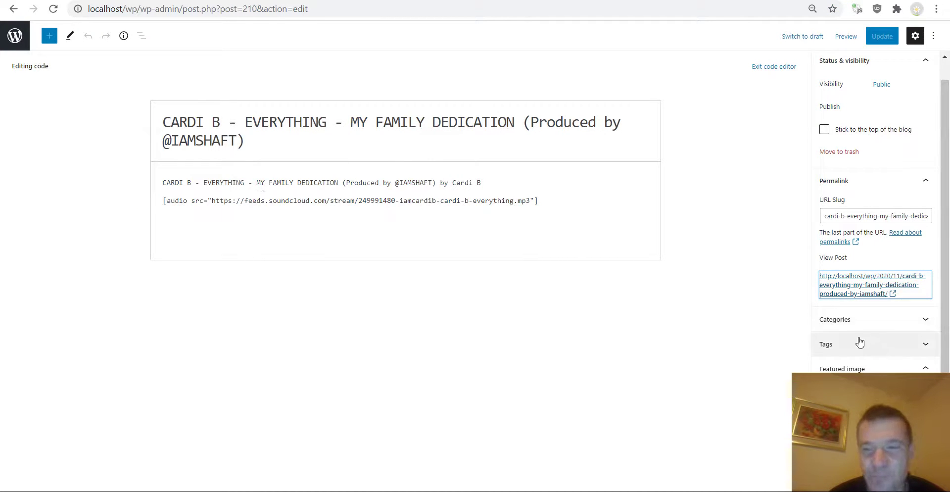
scroll(863, 363, "down", 3)
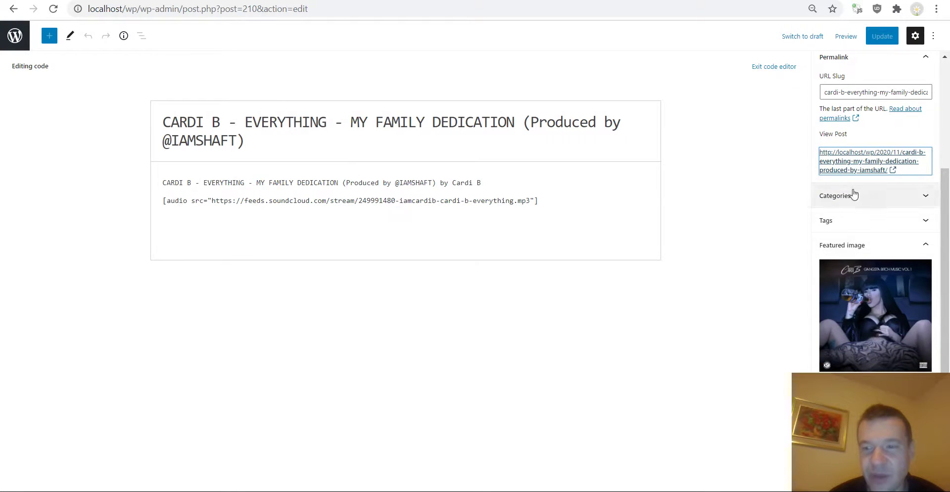
scroll(854, 194, "up", 3)
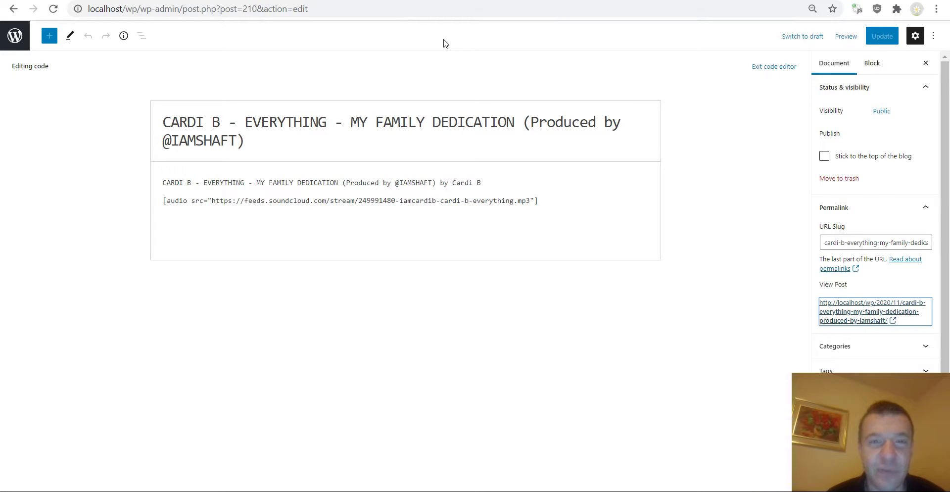
Step: Remove the featured image from the "EVERYTHING – MY FAMILY DEDICATION" post, update it, and view the published post
left_click(506, 289)
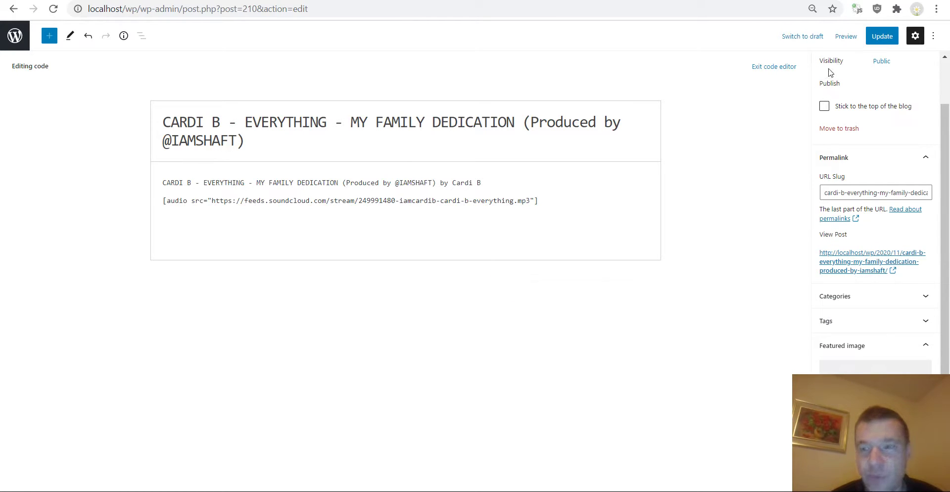
left_click(878, 37)
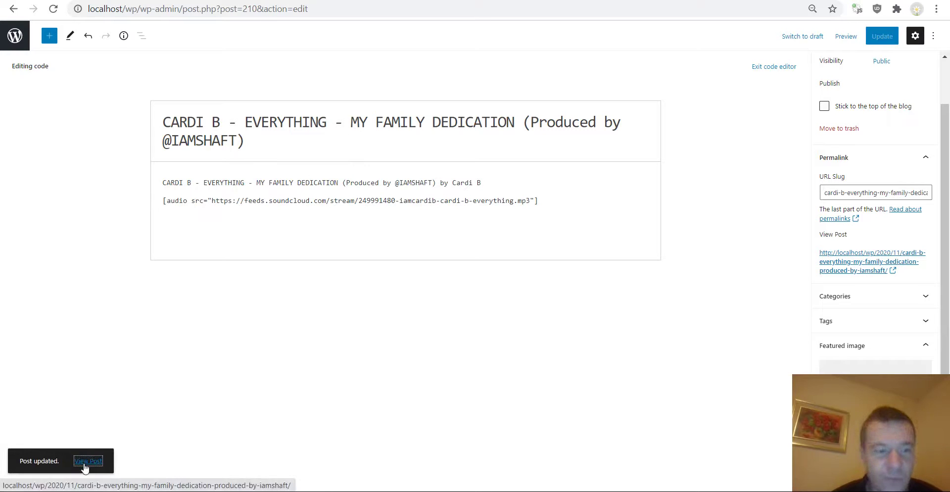
left_click(86, 467)
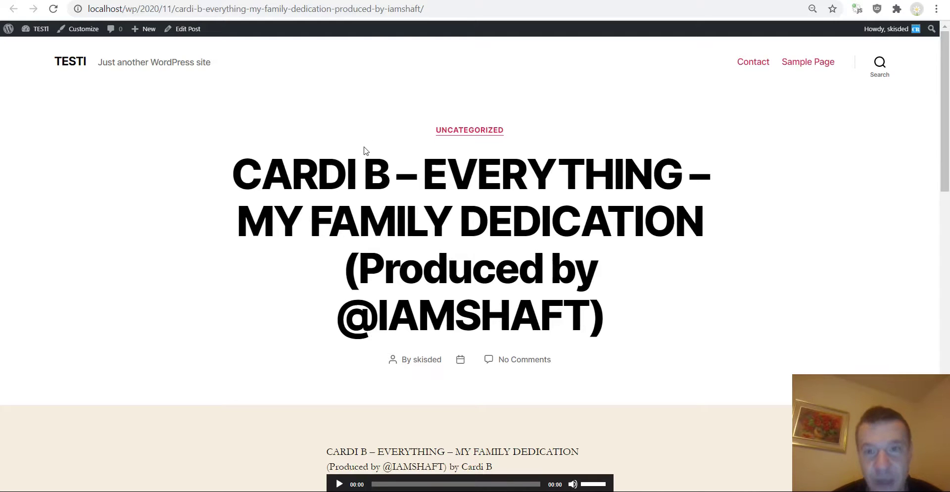
Step: Lower the volume of the post's embedded audio player and briefly play the track before pausing it
scroll(356, 112, "down", 3)
scroll(356, 112, "down", 1)
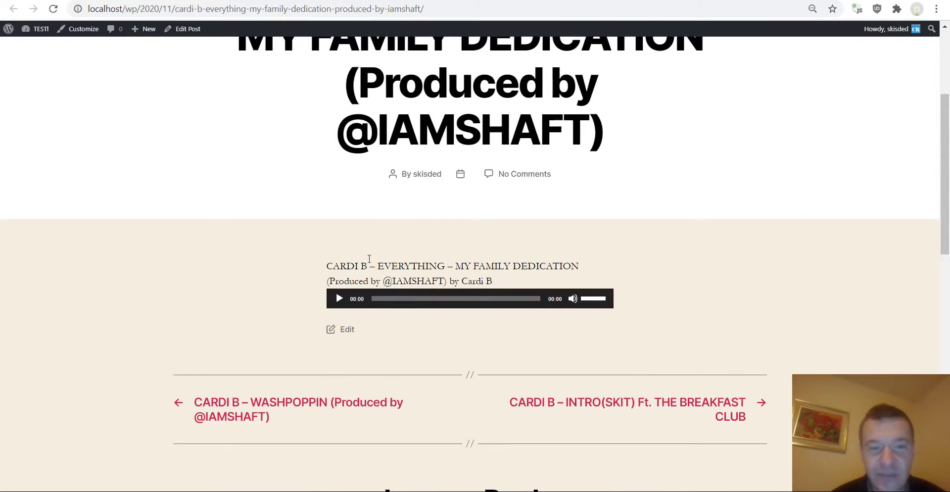
scroll(364, 251, "up", 4)
scroll(365, 251, "down", 5)
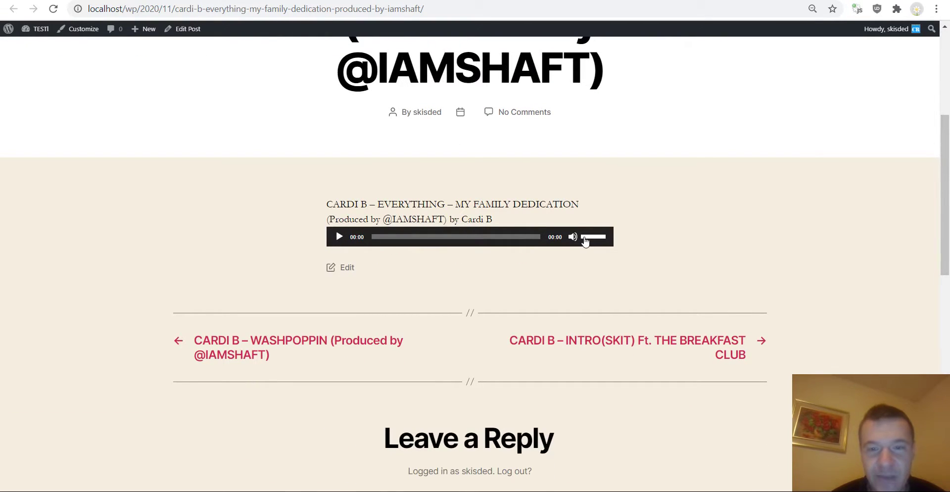
left_click(584, 237)
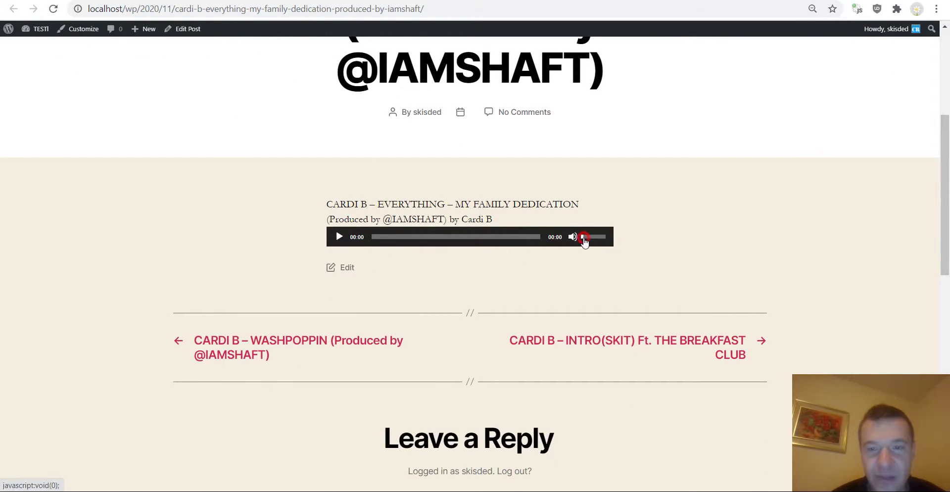
left_click(339, 237)
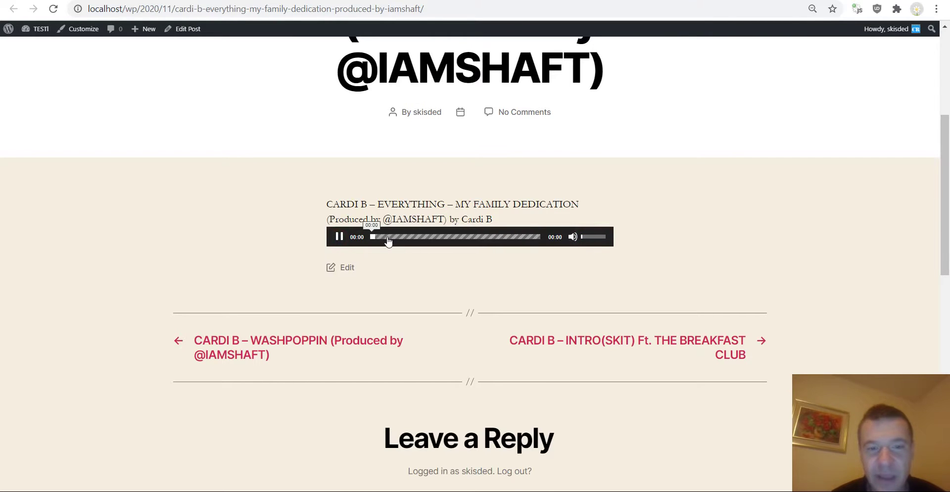
left_click(339, 237)
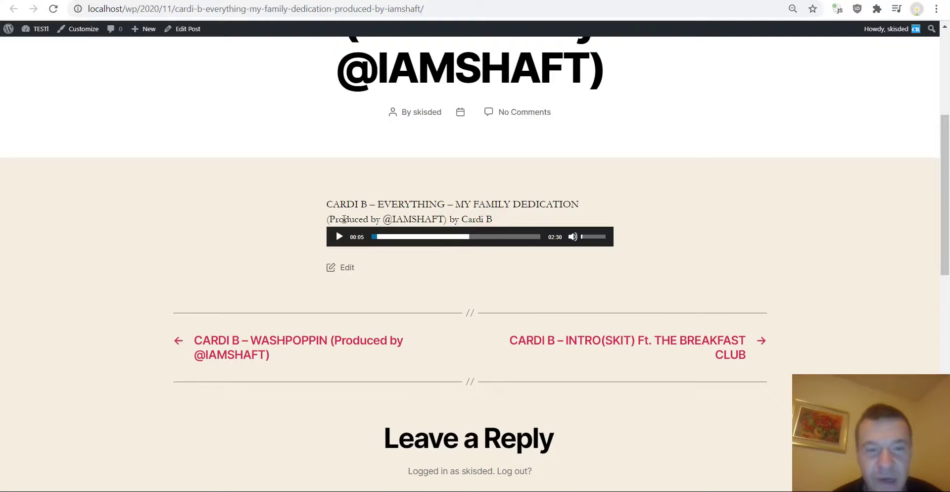
Step: Open the advanced settings of rule 0 on the Music to Posts page and search the Generated Post Content help for "dow"
scroll(357, 222, "up", 1)
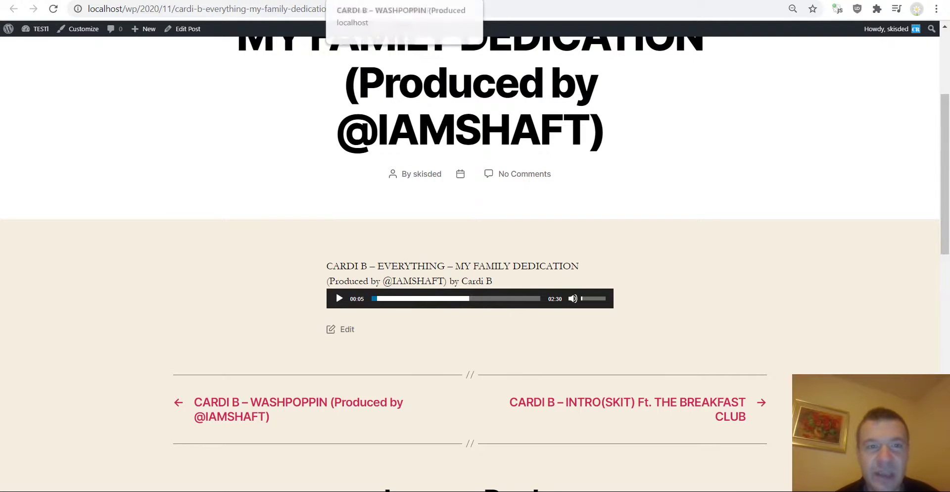
left_click(59, 1)
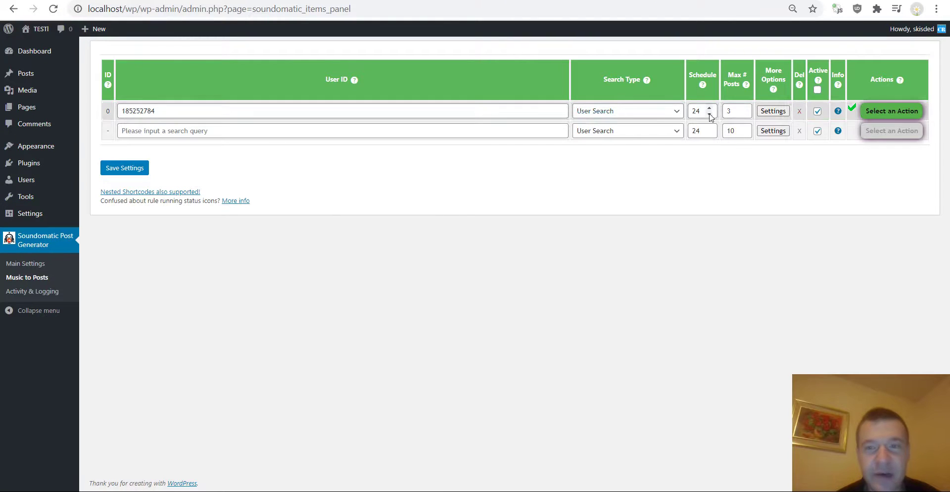
left_click(774, 111)
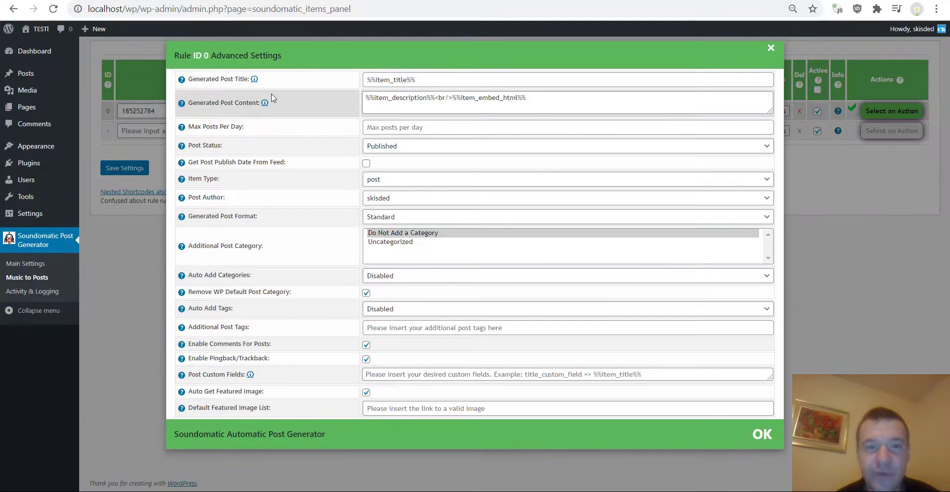
mouse_move(184, 102)
key("ctrl+f")
type("dow")
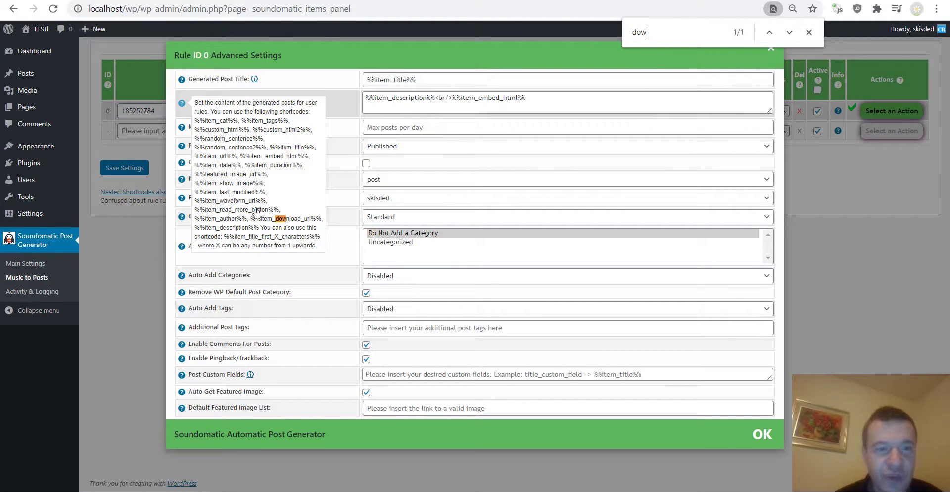
Step: Copy the %%item_download_url%% shortcode from the help text to the end of the Generated Post Content template and save the rule settings
left_click_drag(257, 219, 314, 214)
left_click(257, 224)
left_click_drag(251, 220, 321, 223)
key("ctrl+c")
left_click(556, 94)
key("ctrl+v")
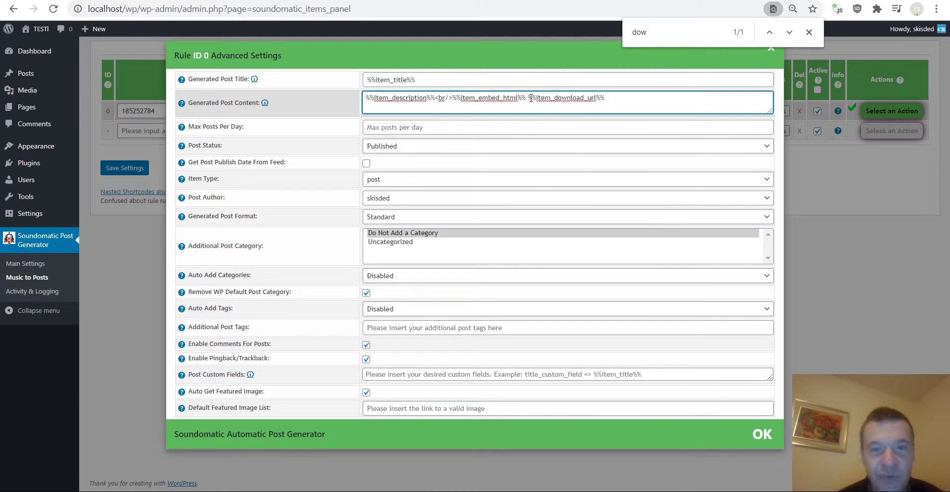
left_click_drag(529, 98, 612, 99)
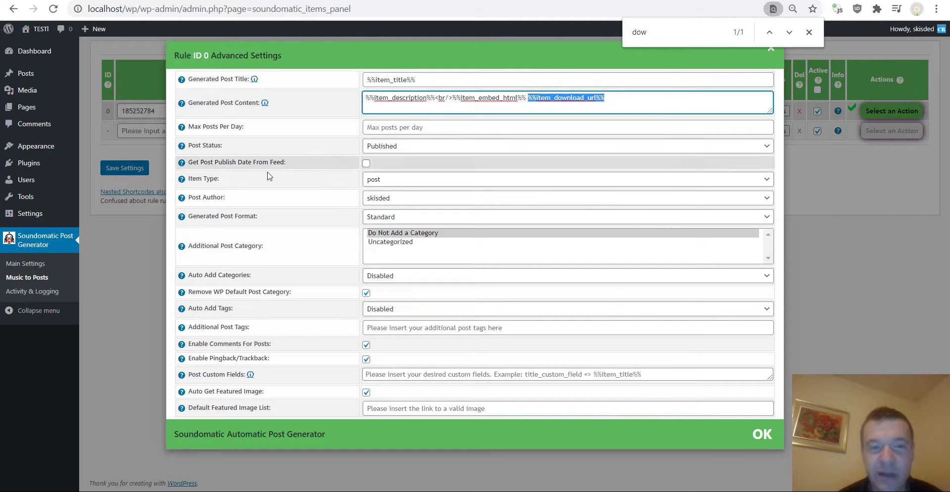
left_click(136, 173)
left_click(127, 167)
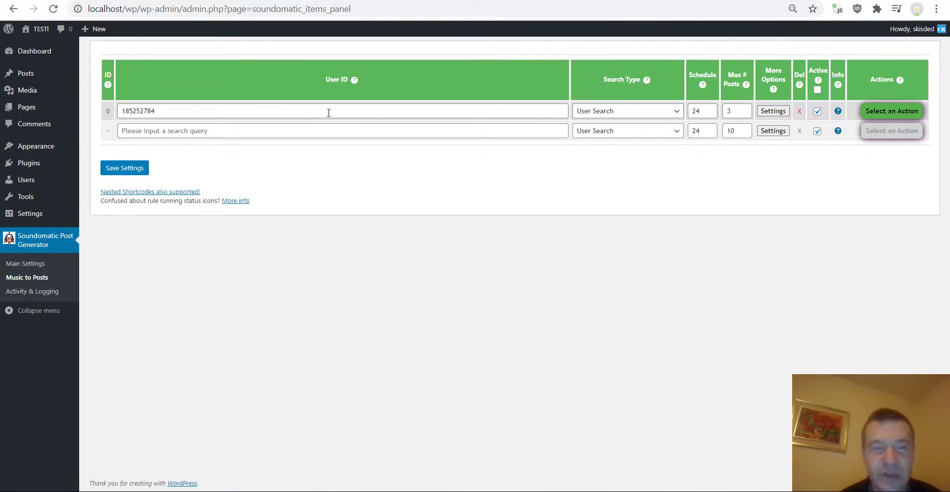